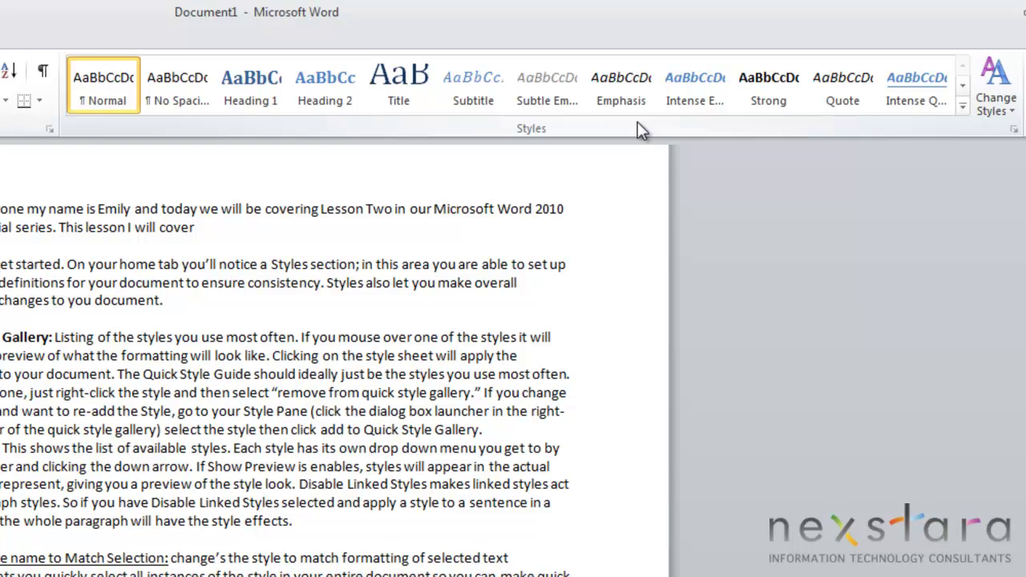
Apply the Title style to the opening paragraph and undo the change
{"action": "key", "text": "ctrl+shift+Down"}
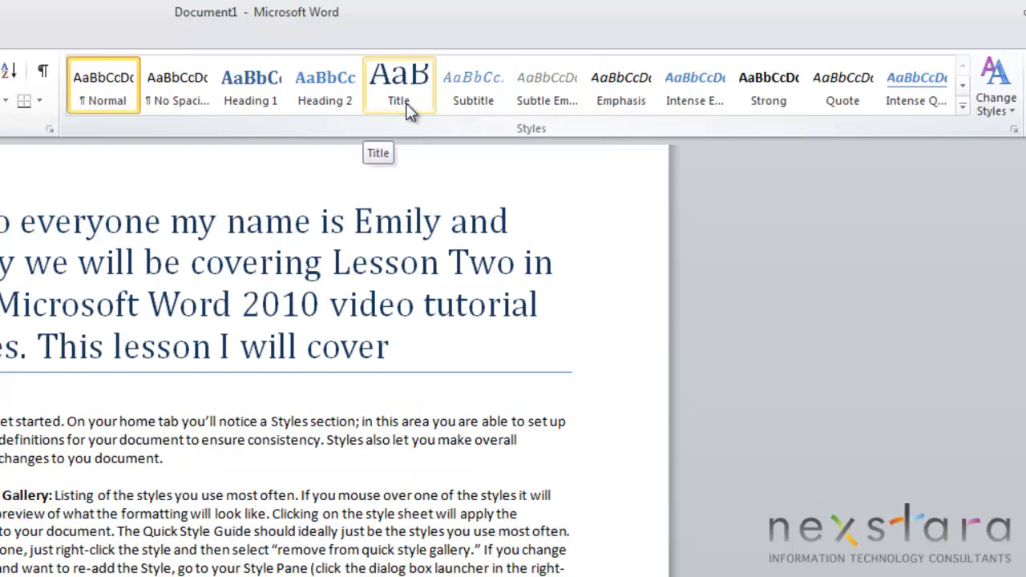
{"action": "left_click", "coordinate": [413, 97]}
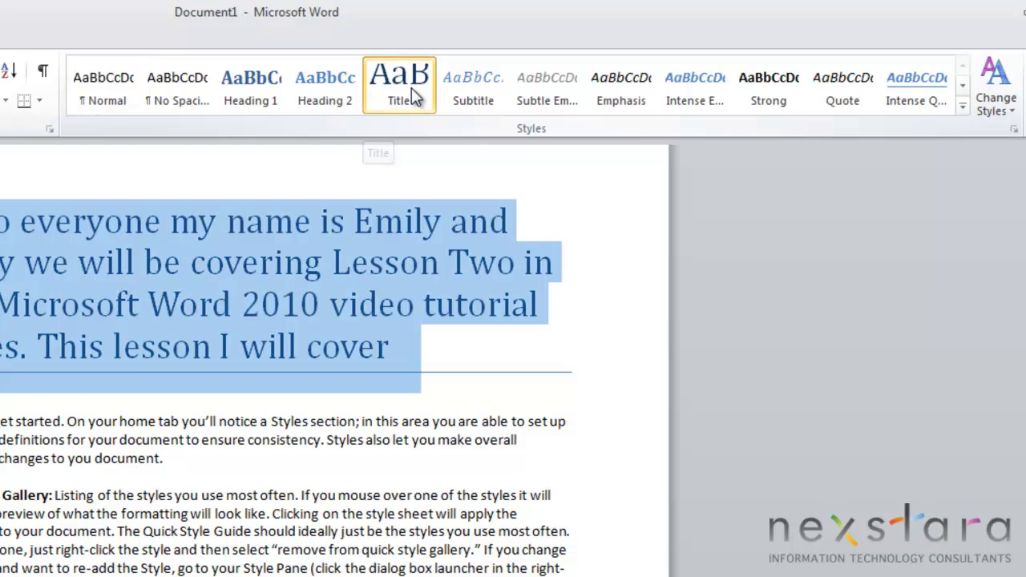
{"action": "left_click", "coordinate": [382, 530]}
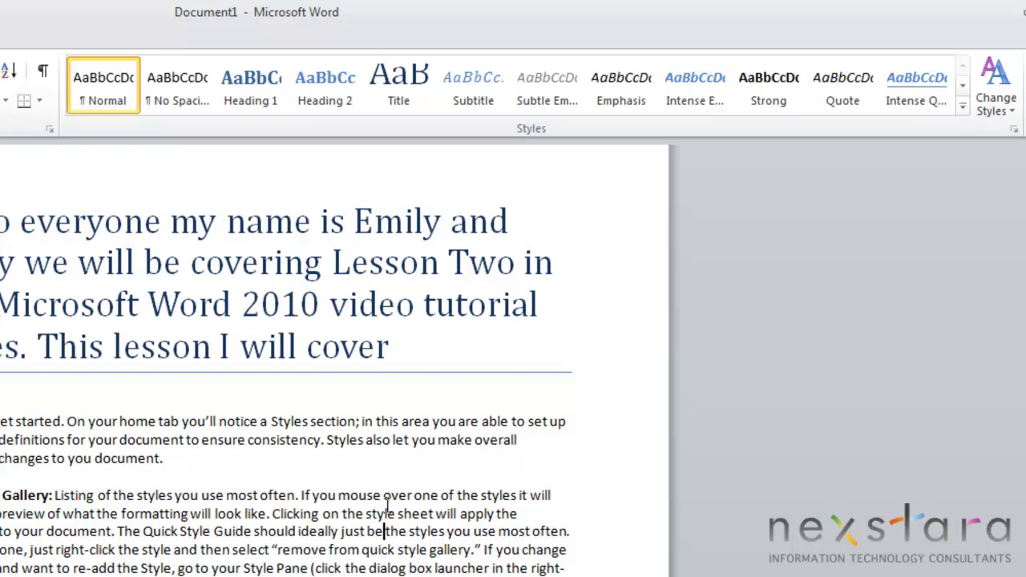
{"action": "key", "text": "ctrl+z"}
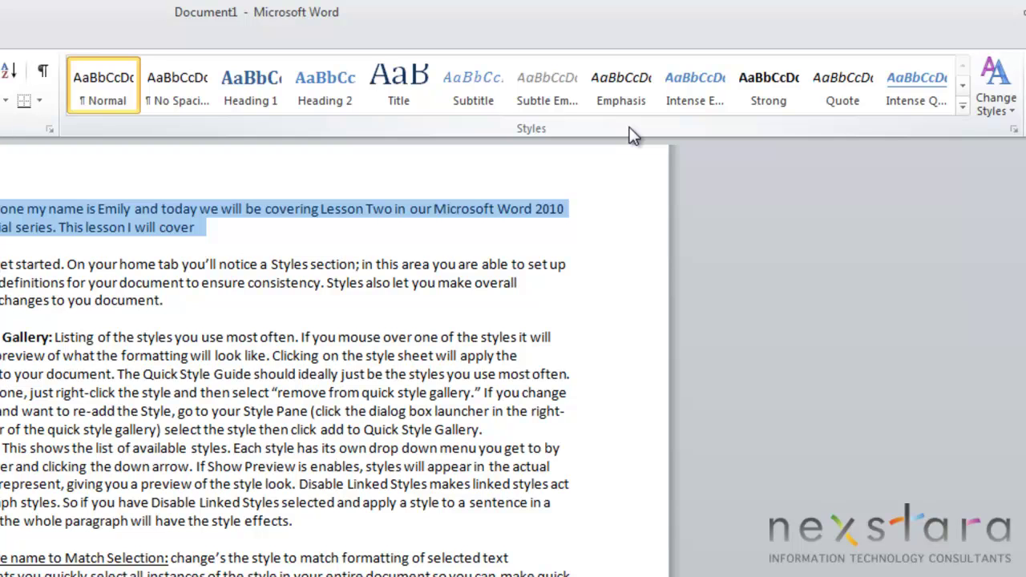
Remove the Heading 2 style from the Quick Style Gallery
{"action": "right_click", "coordinate": [333, 107]}
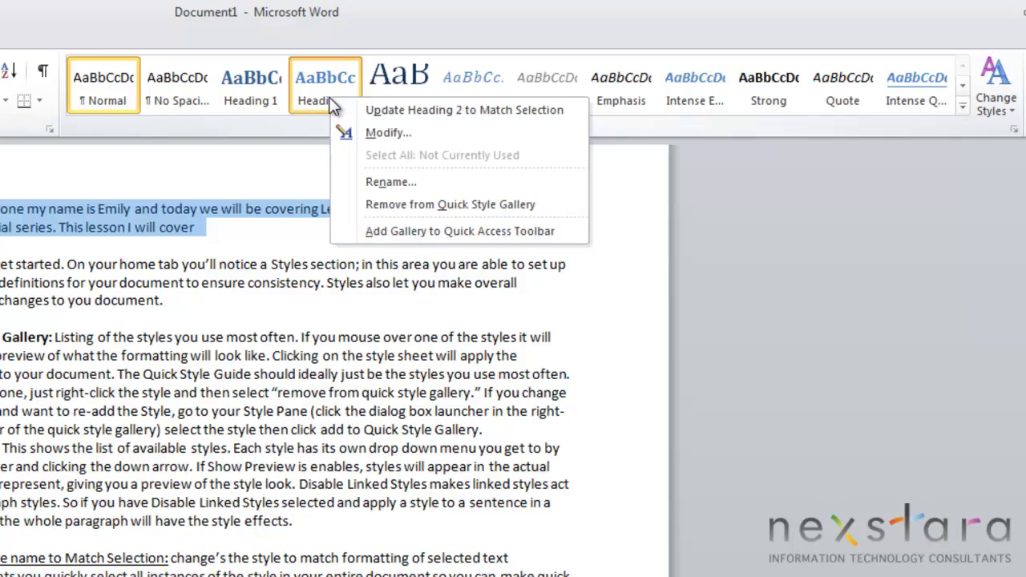
{"action": "left_click", "coordinate": [398, 205]}
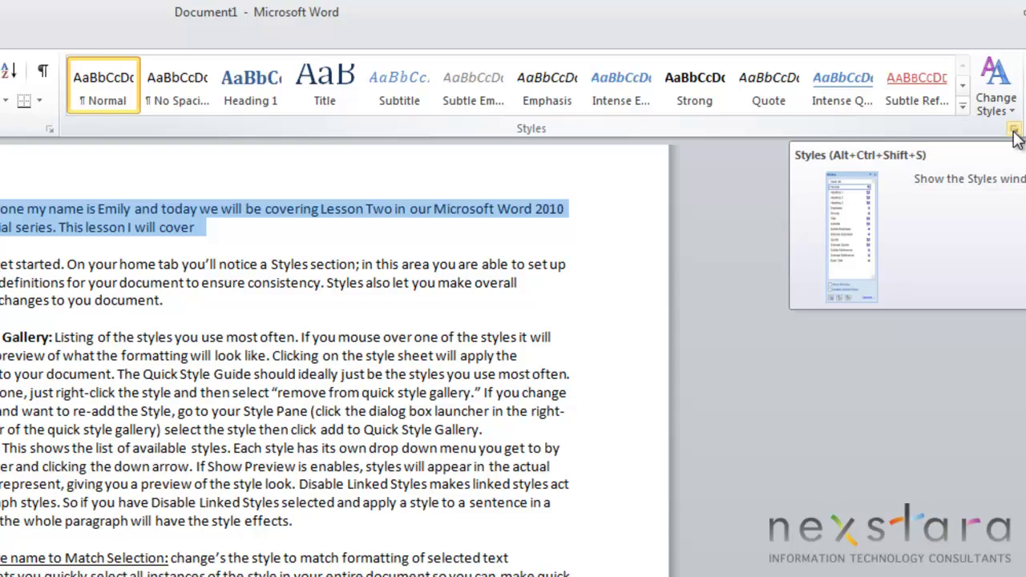
Show the full list of available styles and add Heading 2 back to the Quick Style Gallery
{"action": "left_click", "coordinate": [1013, 131]}
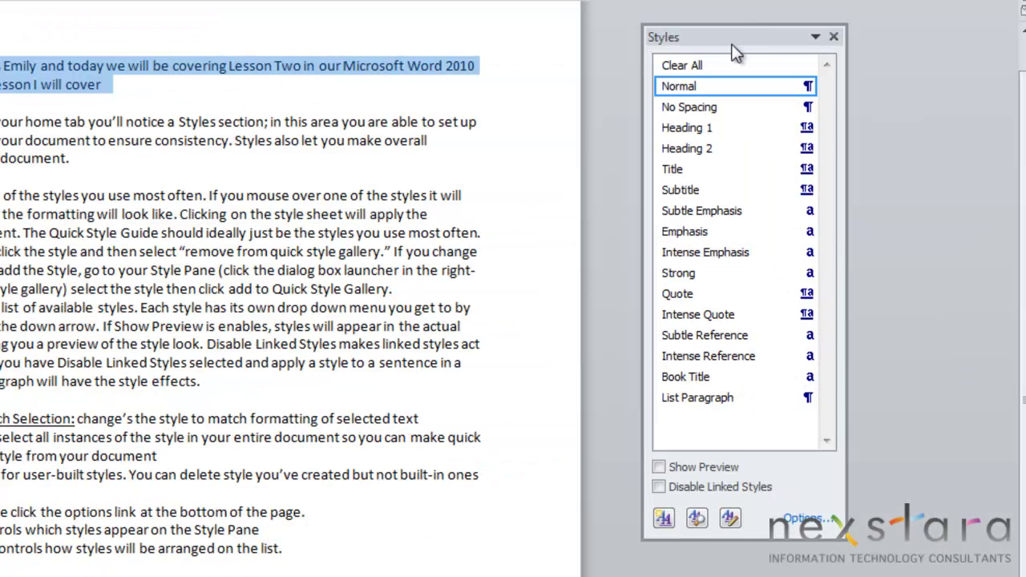
{"action": "left_click", "coordinate": [894, 170]}
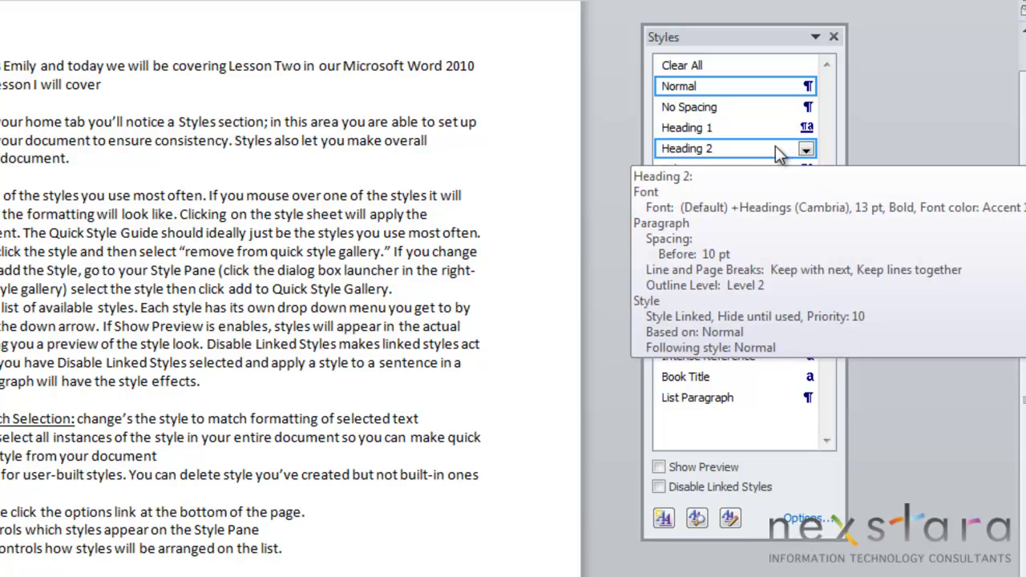
{"action": "left_click", "coordinate": [808, 150]}
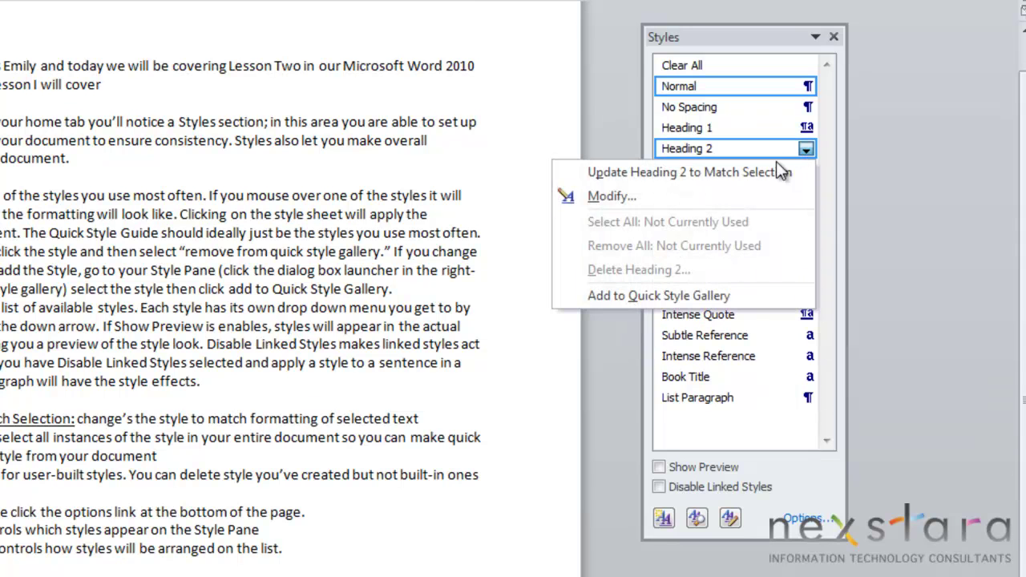
{"action": "left_click", "coordinate": [668, 296]}
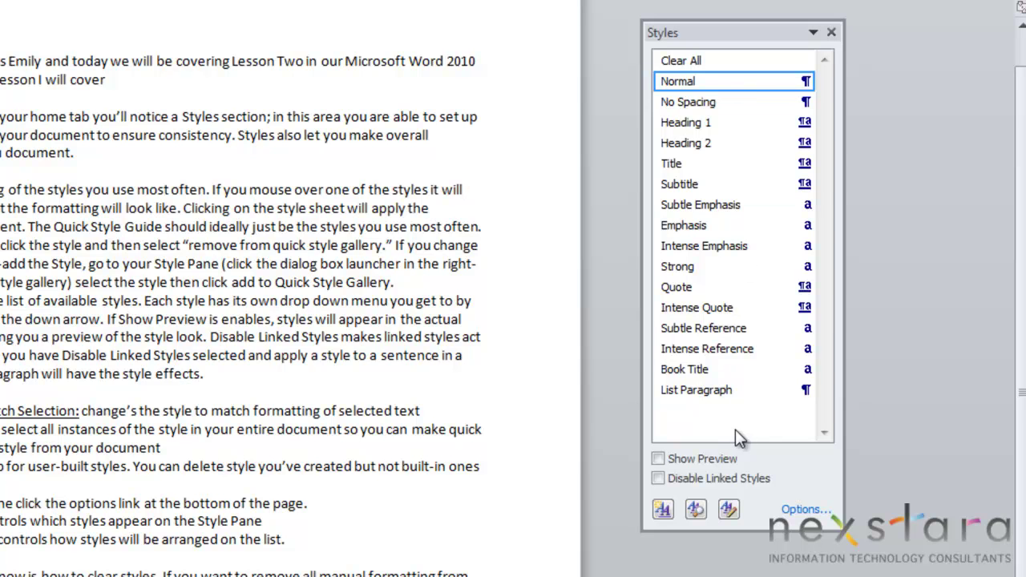
Enable Show Preview for the style list, look through the previewed styles, and disable the preview again
{"action": "left_click", "coordinate": [659, 460]}
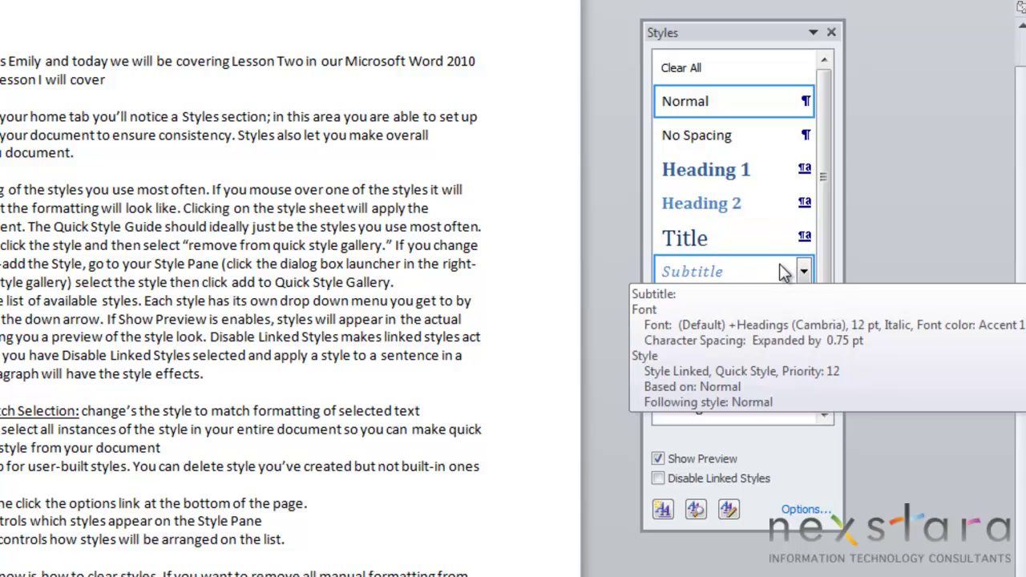
{"action": "mouse_move", "coordinate": [811, 370]}
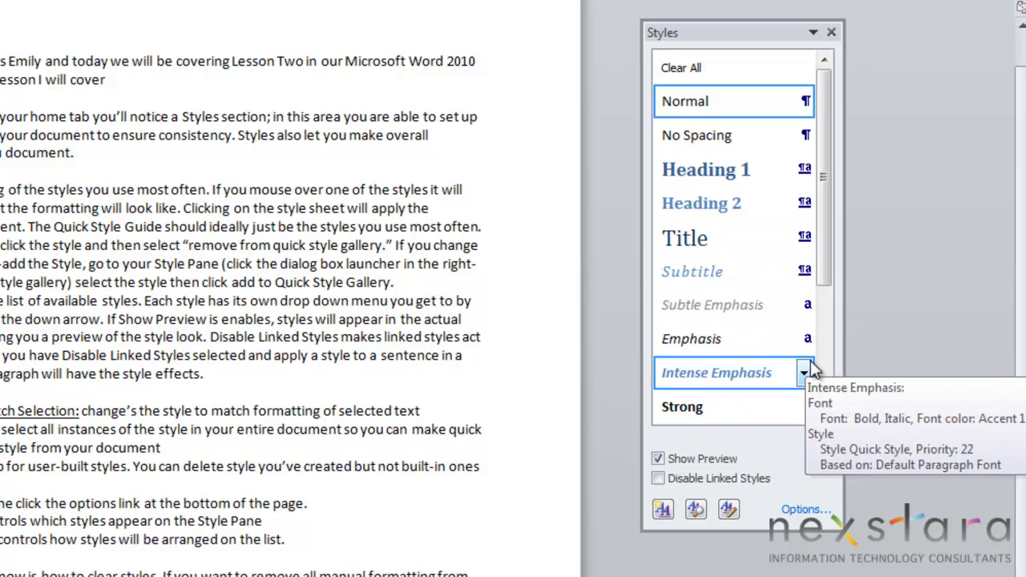
{"action": "scroll", "coordinate": [811, 370], "scroll_direction": "down", "scroll_amount": 3}
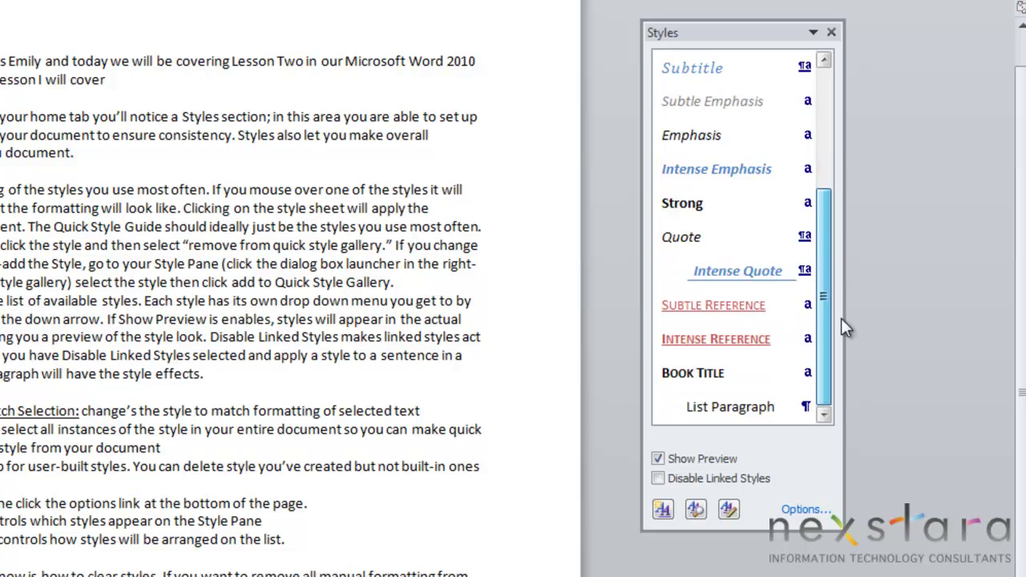
{"action": "scroll", "coordinate": [818, 321], "scroll_direction": "up", "scroll_amount": 3}
{"action": "mouse_move", "coordinate": [782, 228]}
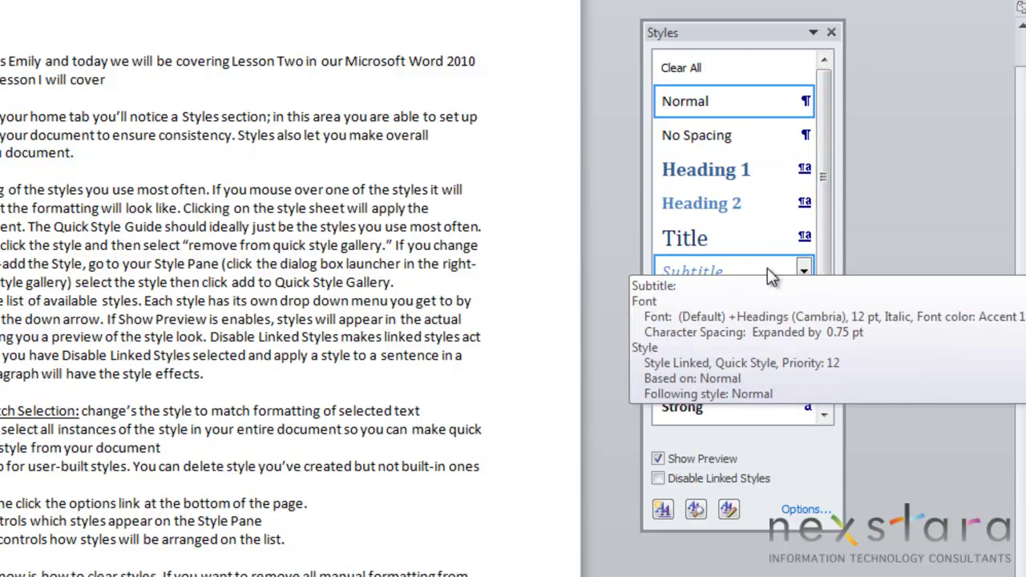
{"action": "mouse_move", "coordinate": [770, 257]}
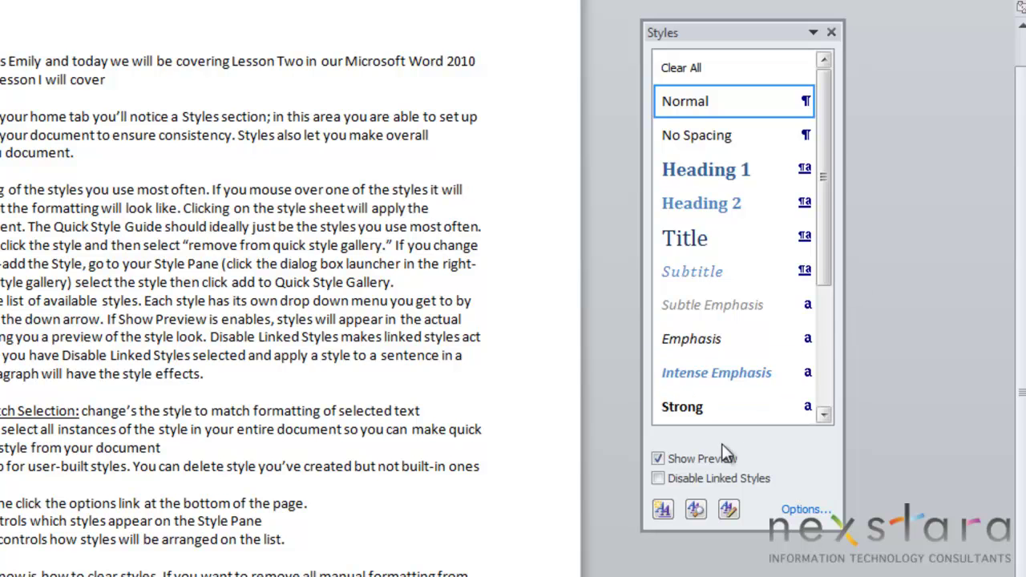
{"action": "left_click", "coordinate": [659, 458]}
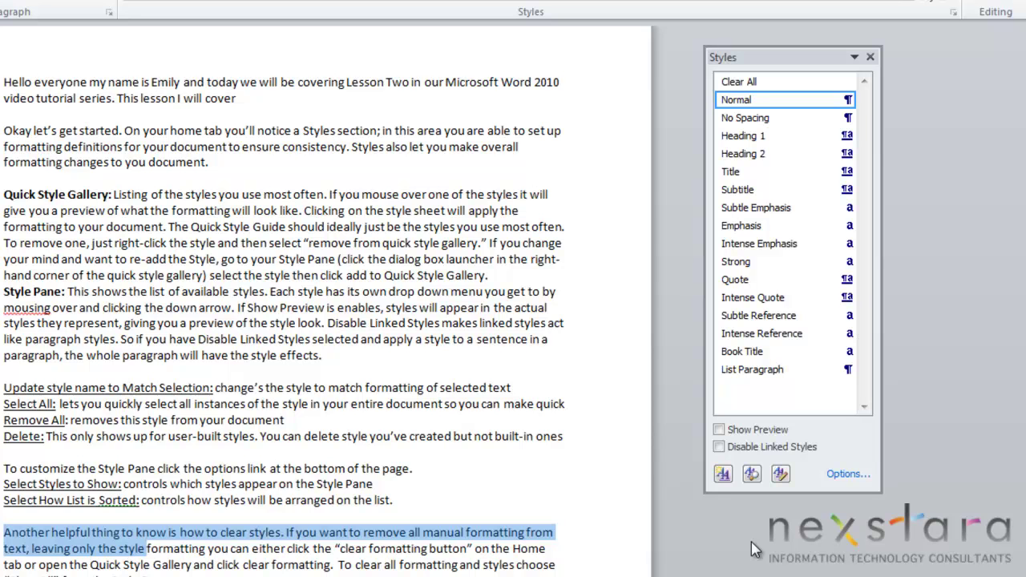
Try Disable Linked Styles by applying Heading 2 to the partly selected paragraph about clearing styles
{"action": "left_click", "coordinate": [719, 447]}
{"action": "left_click", "coordinate": [308, 2]}
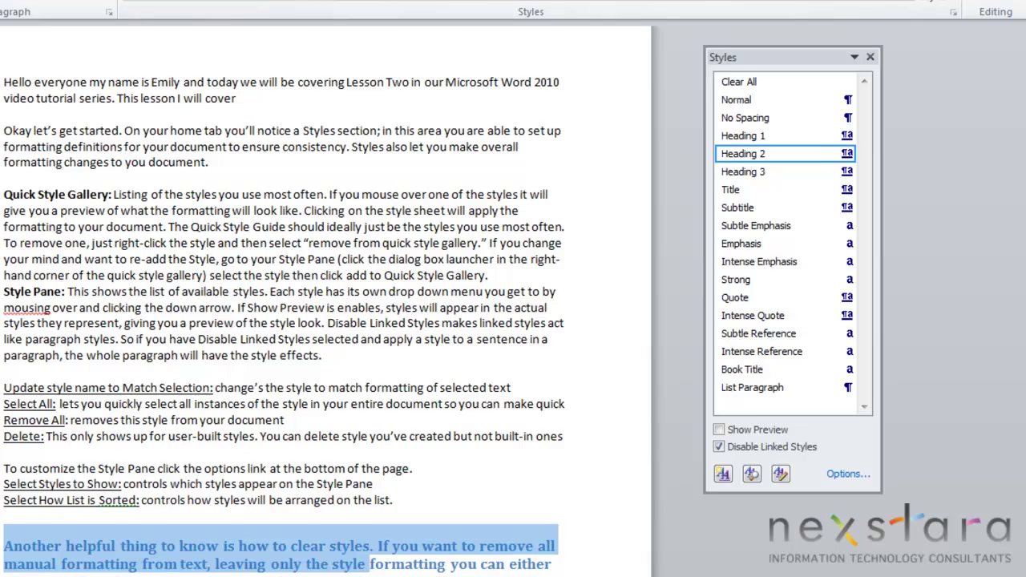
{"action": "key", "text": "Down"}
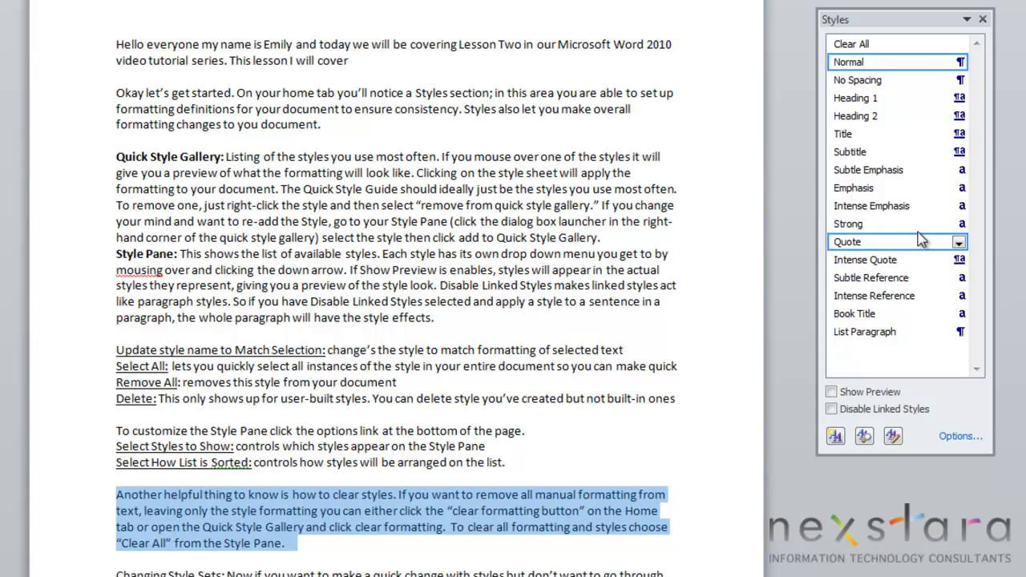
Select all instances of the Strong style in the document and review that style's other options
{"action": "mouse_move", "coordinate": [919, 231]}
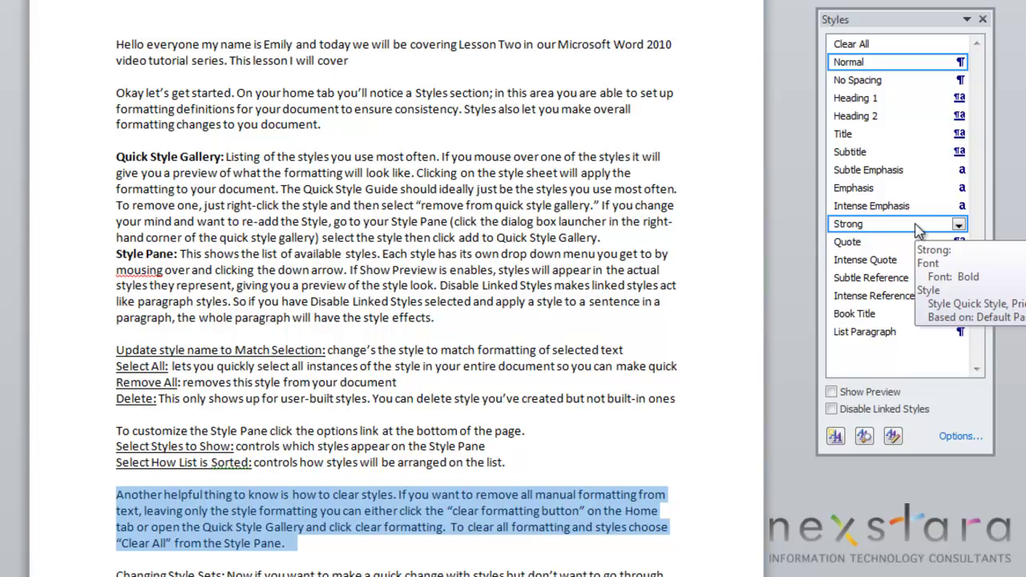
{"action": "left_click", "coordinate": [960, 227]}
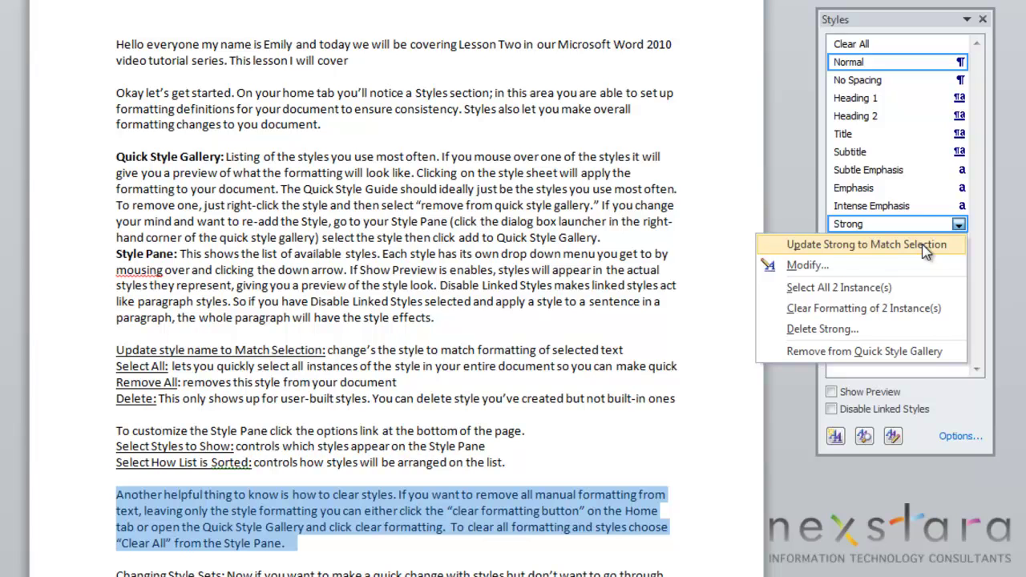
{"action": "left_click", "coordinate": [919, 288]}
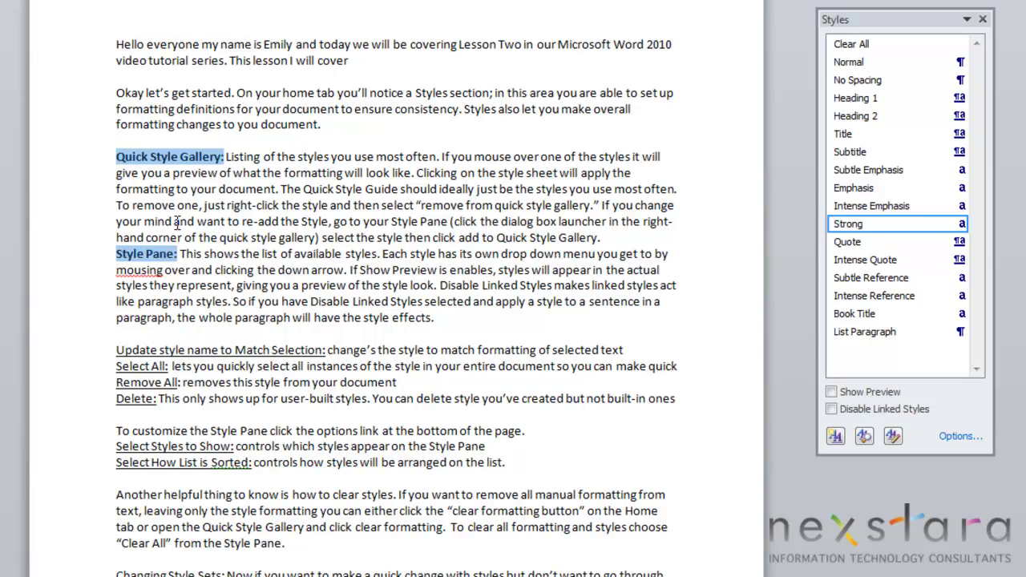
{"action": "left_click", "coordinate": [959, 225]}
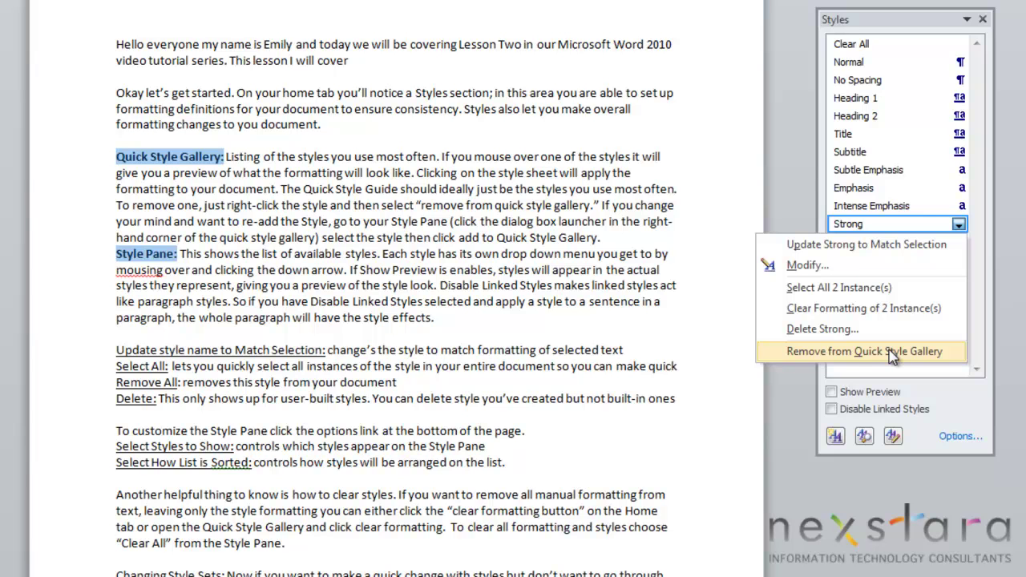
{"action": "left_click", "coordinate": [892, 352]}
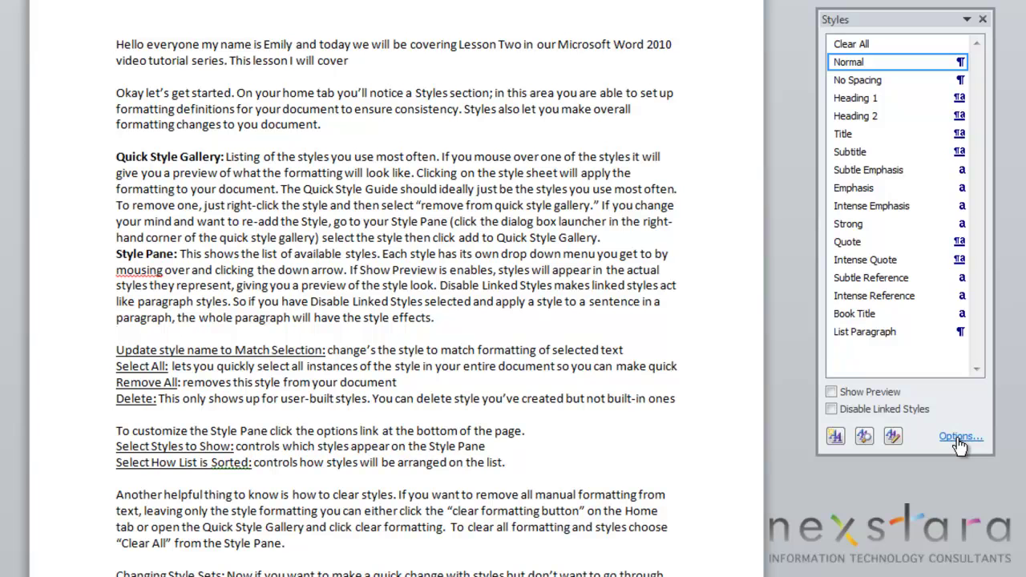
Examine the Style Pane Options for which styles to show and how the list is sorted
{"action": "left_click", "coordinate": [961, 439]}
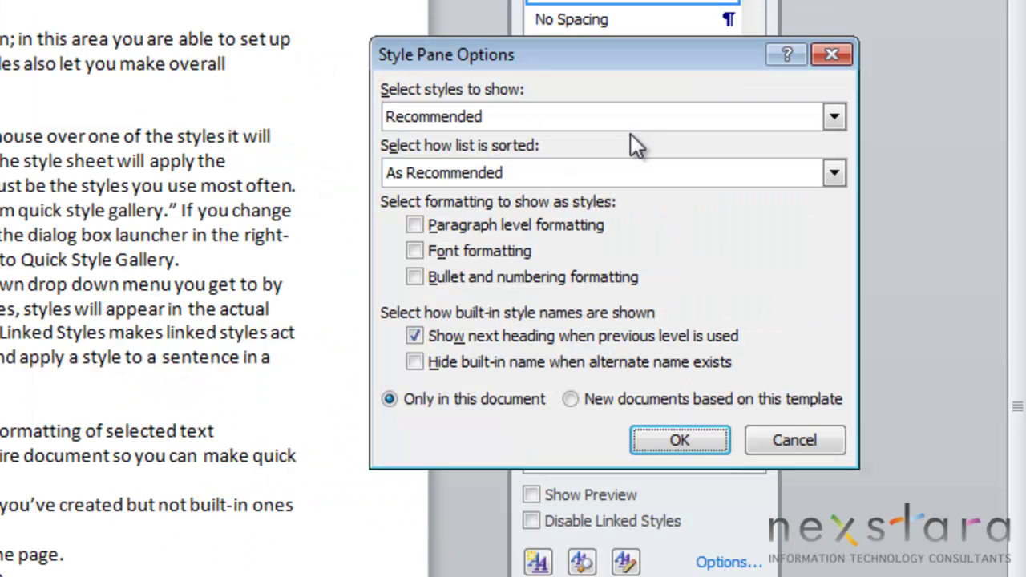
{"action": "left_click", "coordinate": [833, 118]}
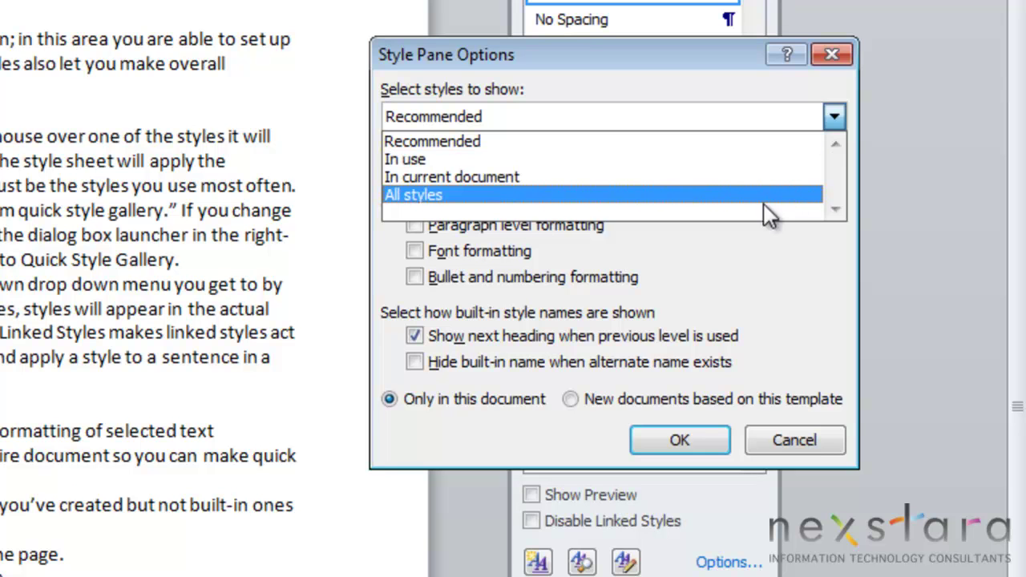
{"action": "key", "text": "Escape"}
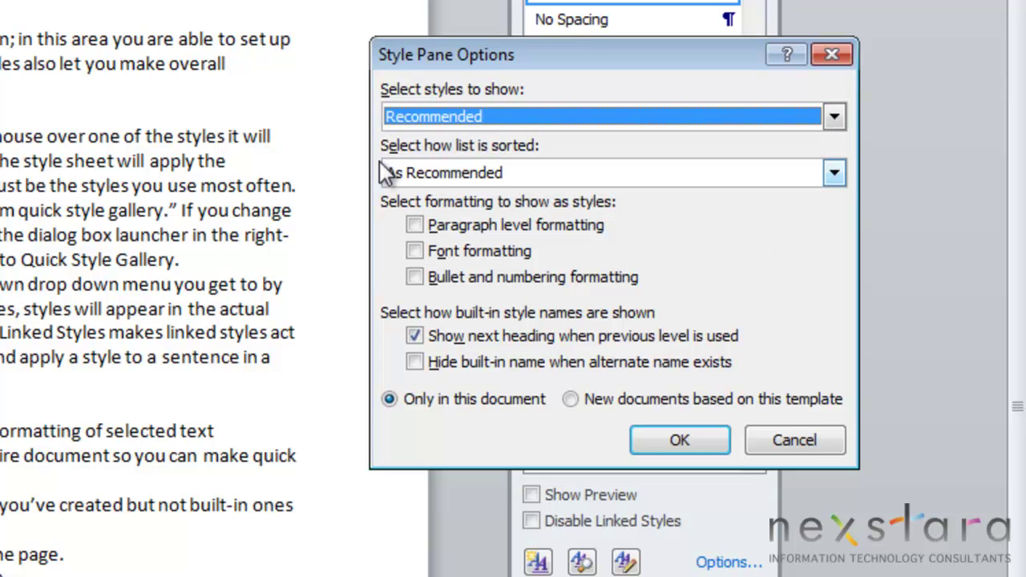
{"action": "left_click", "coordinate": [832, 174]}
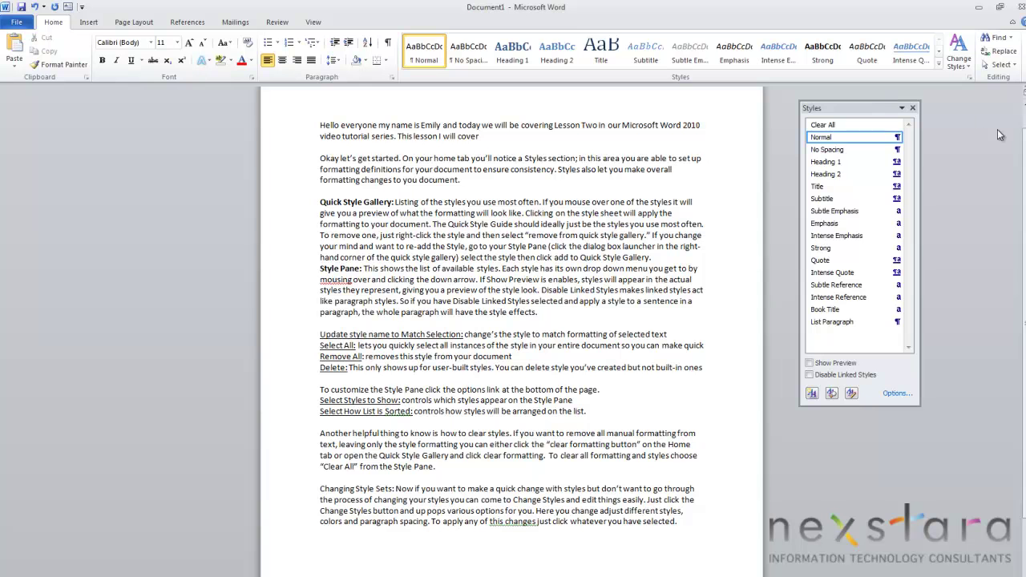
Use Clear Formatting on the opening paragraph and Clear All on the entire document's text
{"action": "left_click", "coordinate": [943, 68]}
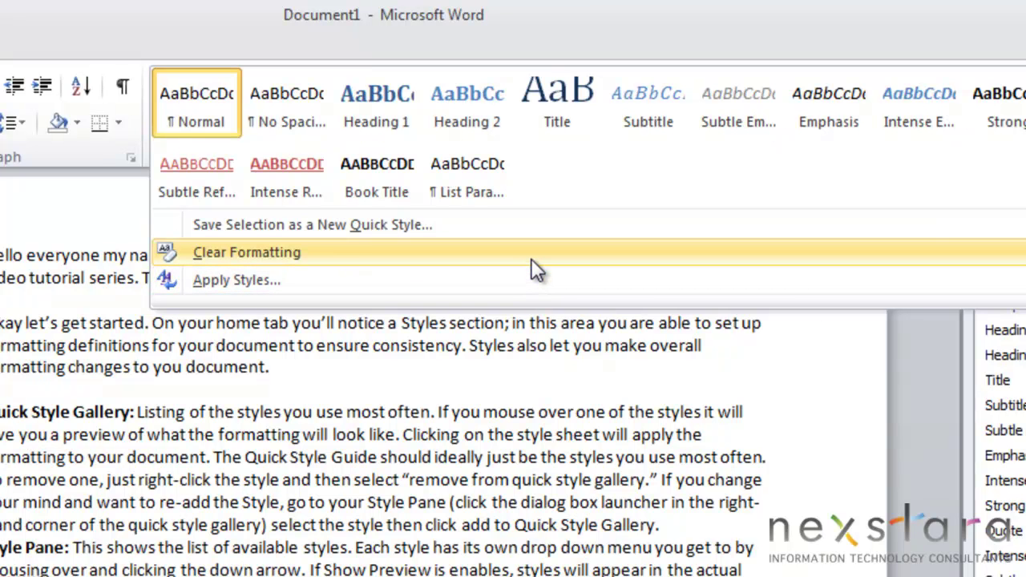
{"action": "left_click", "coordinate": [532, 259]}
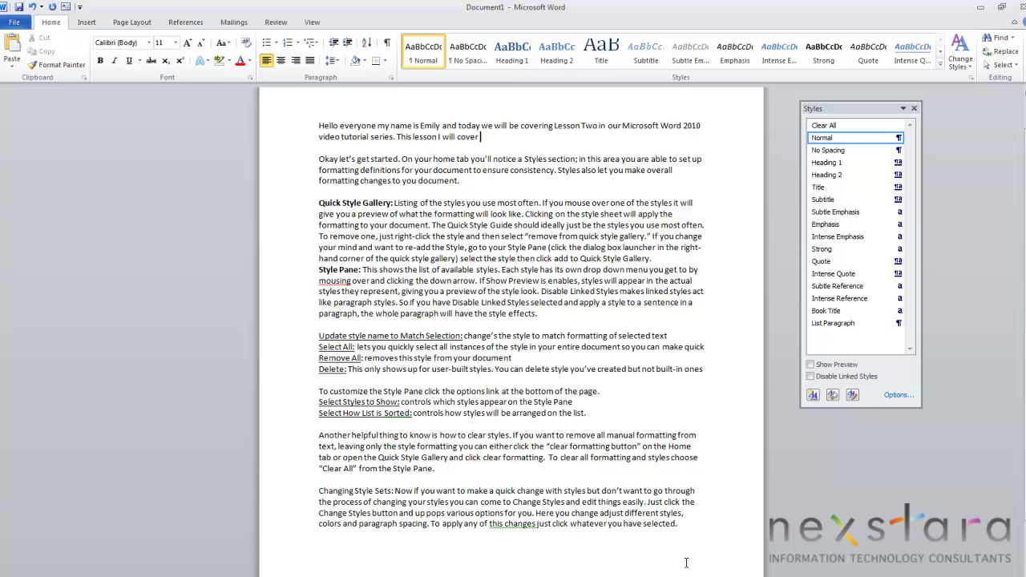
{"action": "key", "text": "ctrl+a"}
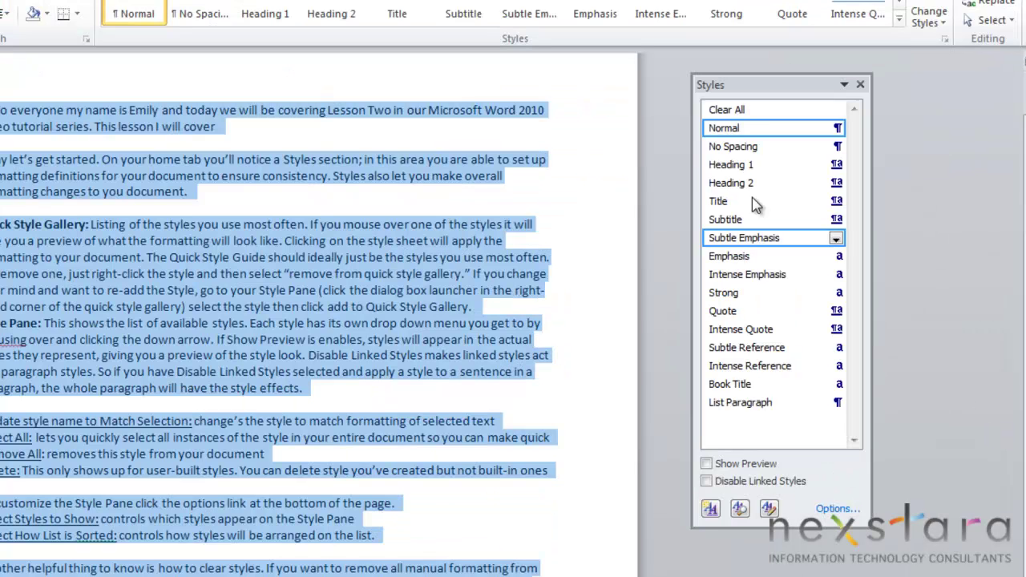
{"action": "left_click", "coordinate": [736, 112]}
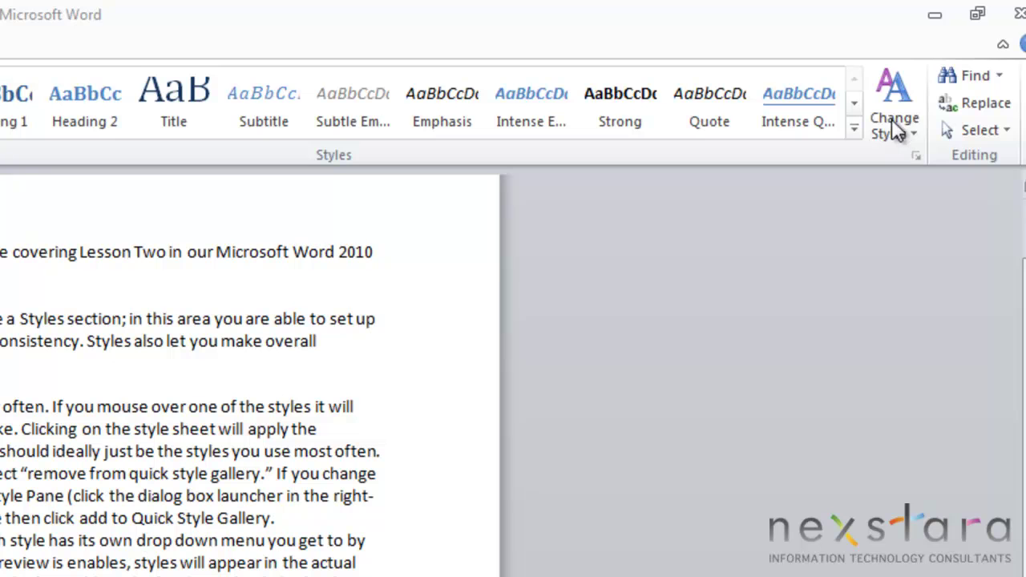
Examine the document-wide style options: style sets such as Formal, theme colors, fonts and paragraph spacing
{"action": "left_click", "coordinate": [894, 127]}
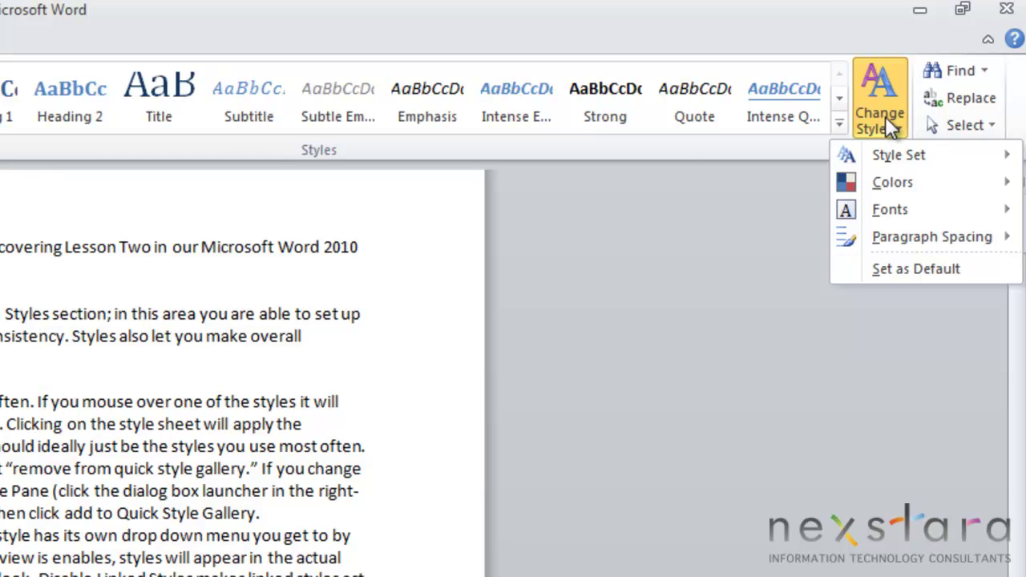
{"action": "mouse_move", "coordinate": [900, 155]}
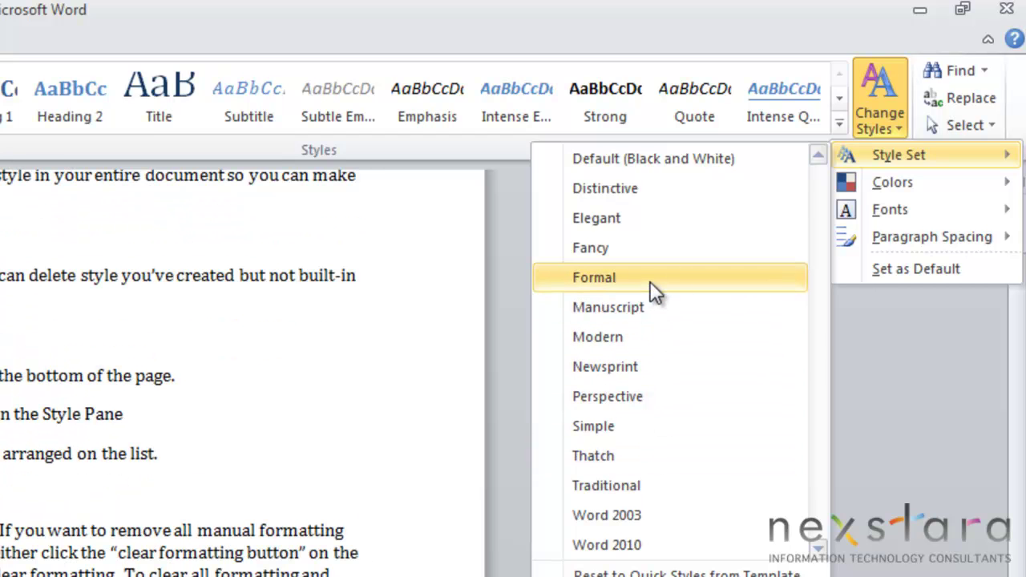
{"action": "mouse_move", "coordinate": [901, 187]}
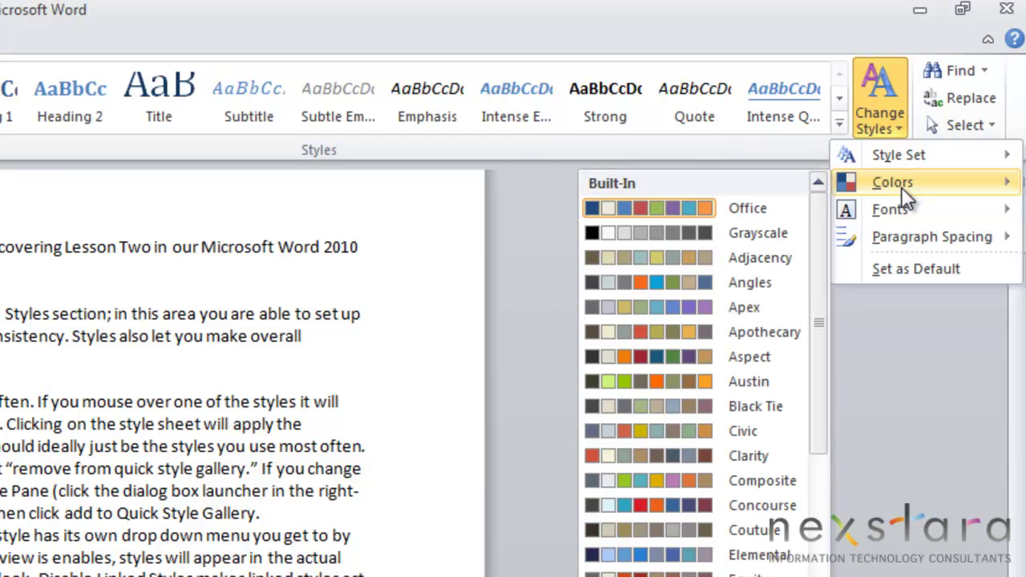
{"action": "mouse_move", "coordinate": [899, 205]}
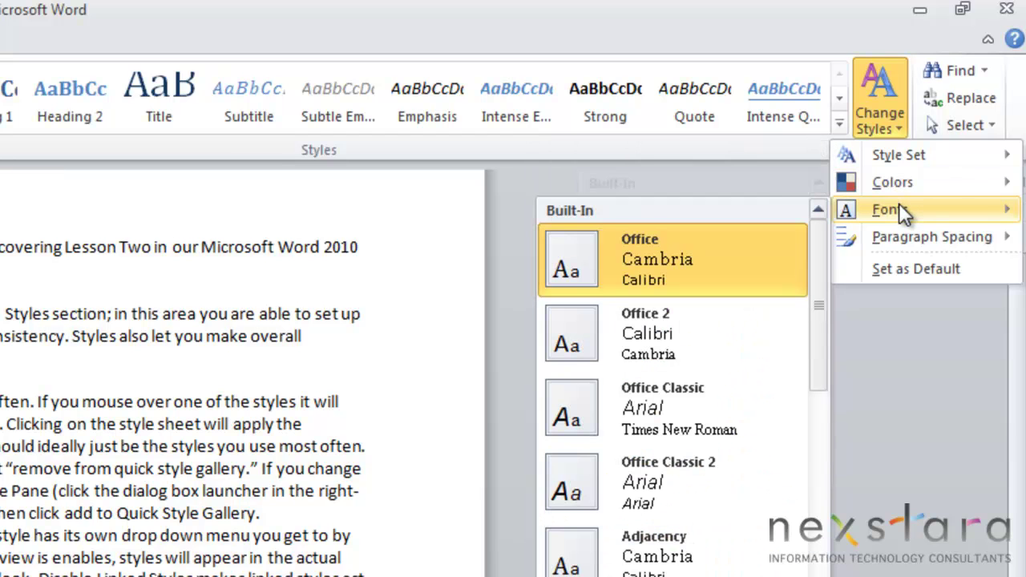
{"action": "mouse_move", "coordinate": [896, 239]}
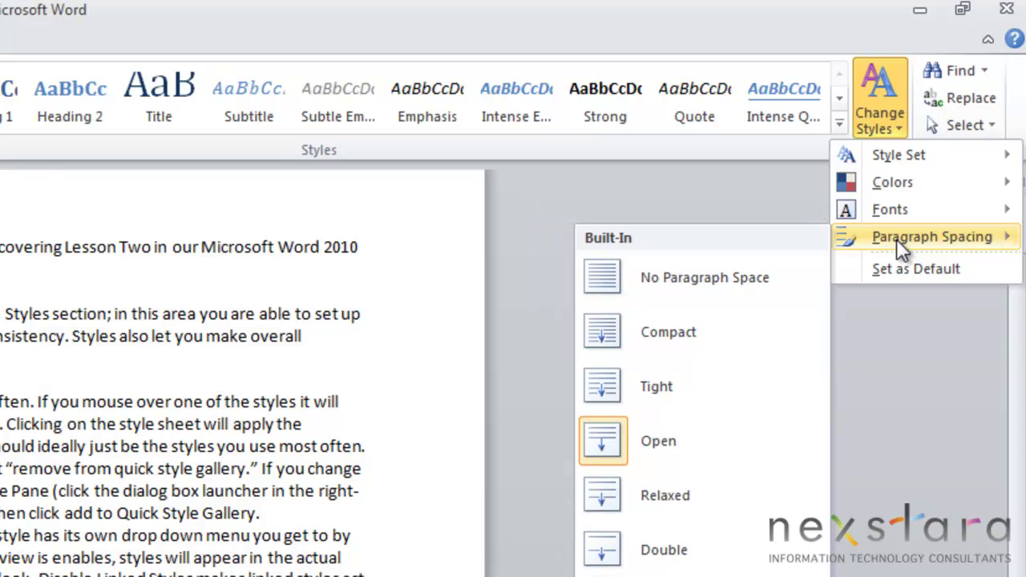